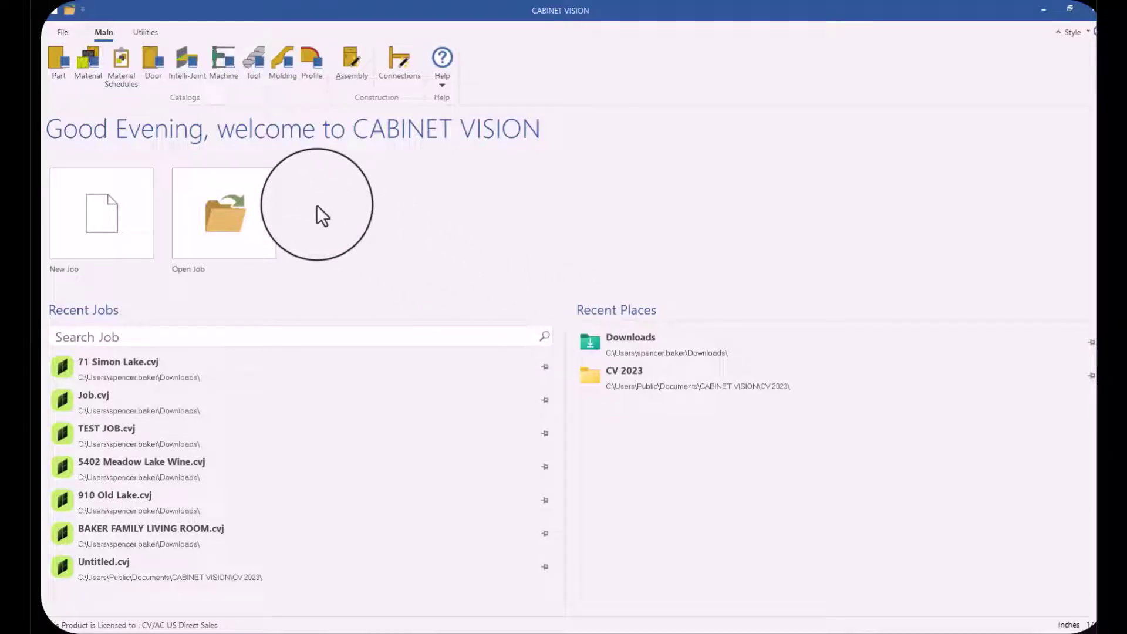
Switch the ribbon to the Utilities tab to show the licensing, backup and setup tools.
{"action": "left_click", "coordinate": [145, 34]}
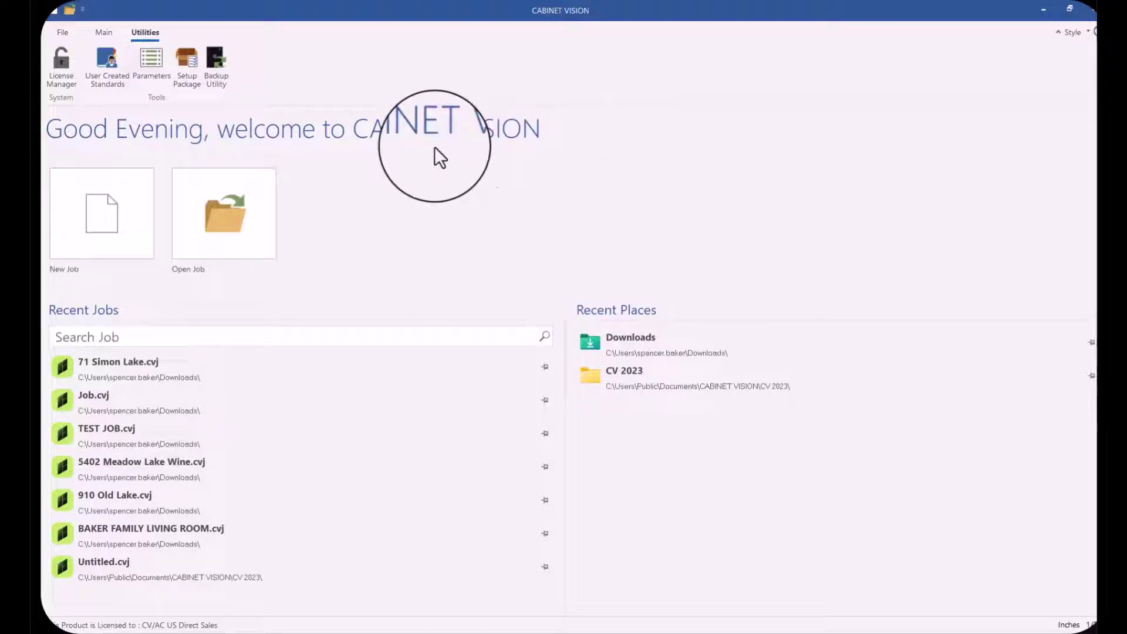
Open the Backup Utility and review the included data and ignored items lists.
{"action": "left_click", "coordinate": [216, 68]}
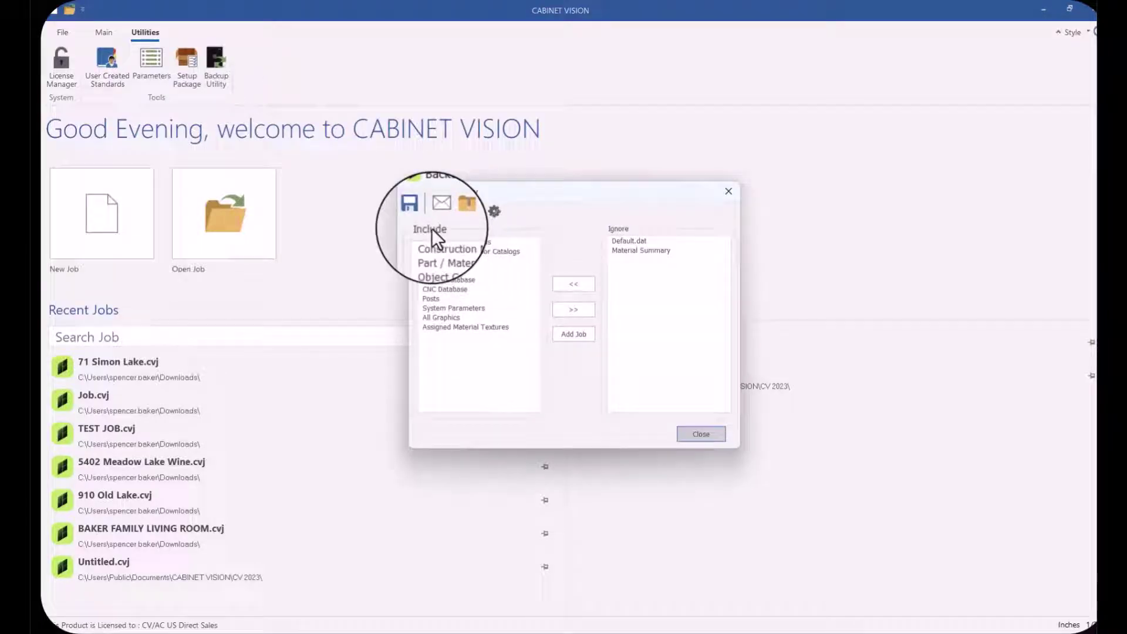
{"action": "left_click", "coordinate": [626, 252]}
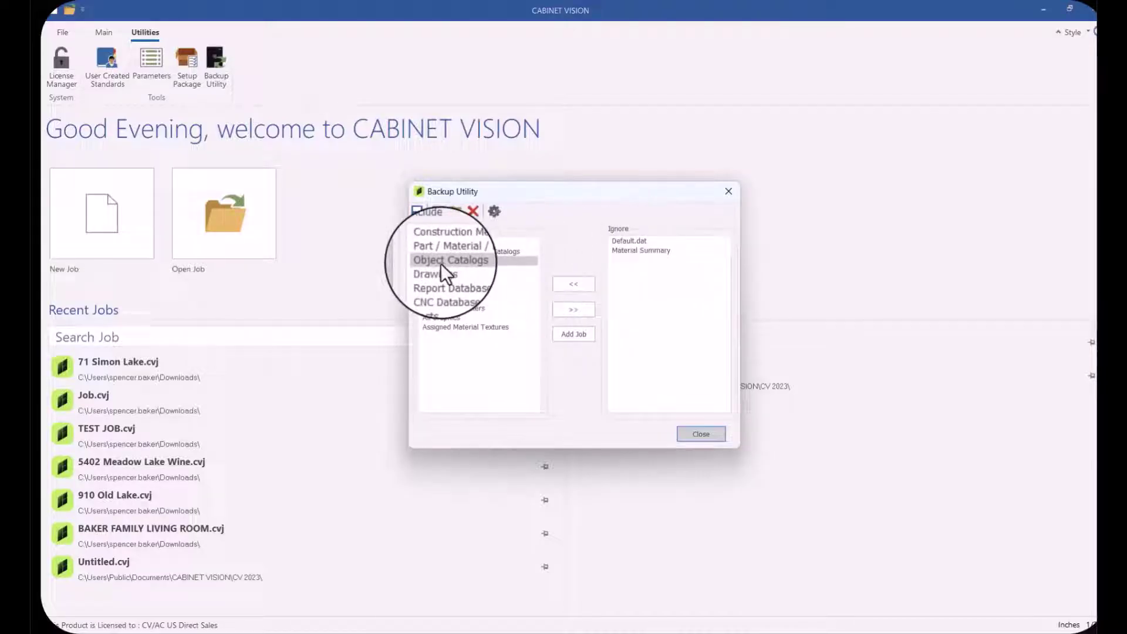
{"action": "left_click", "coordinate": [431, 252]}
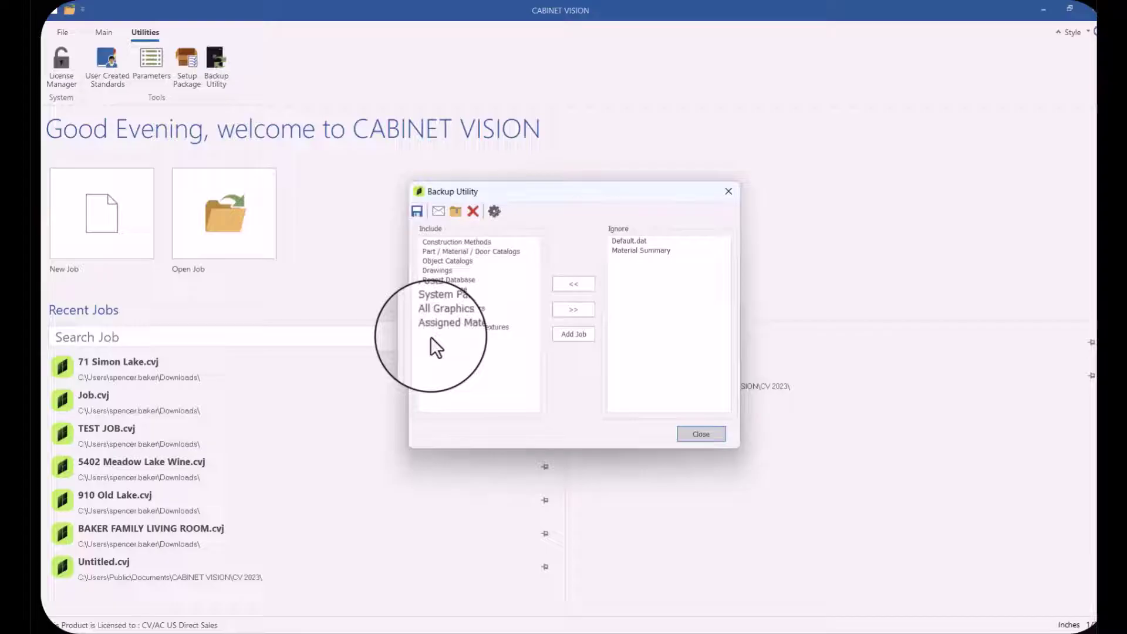
{"action": "left_click_drag", "start_coordinate": [431, 335], "coordinate": [585, 388]}
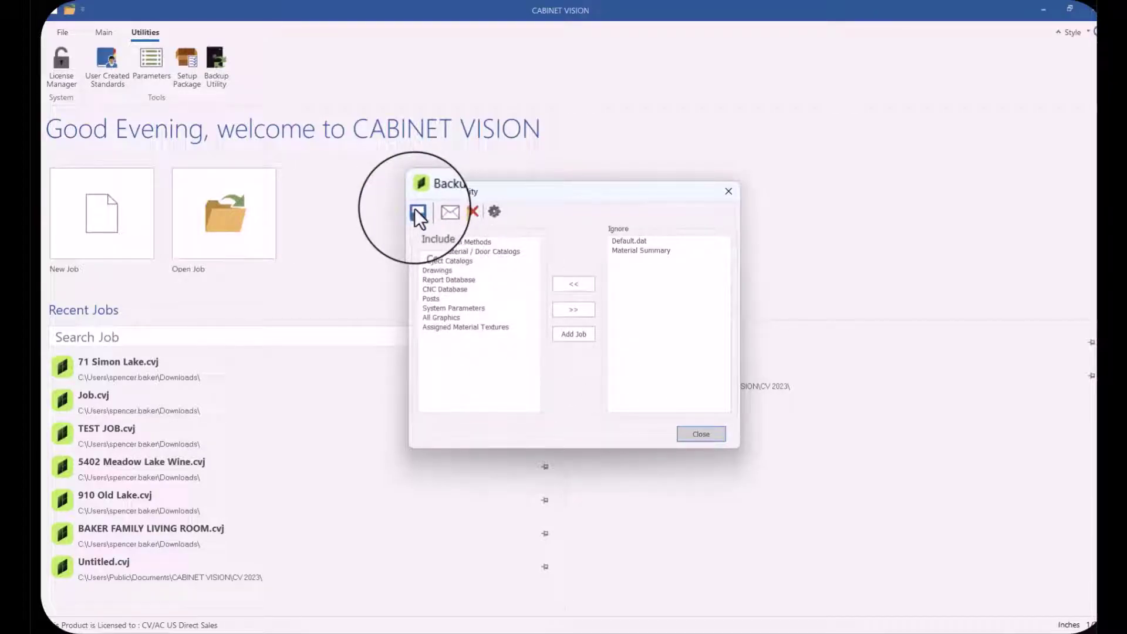
Save the setup database backup with description TEST, then close the utility.
{"action": "left_click", "coordinate": [419, 215]}
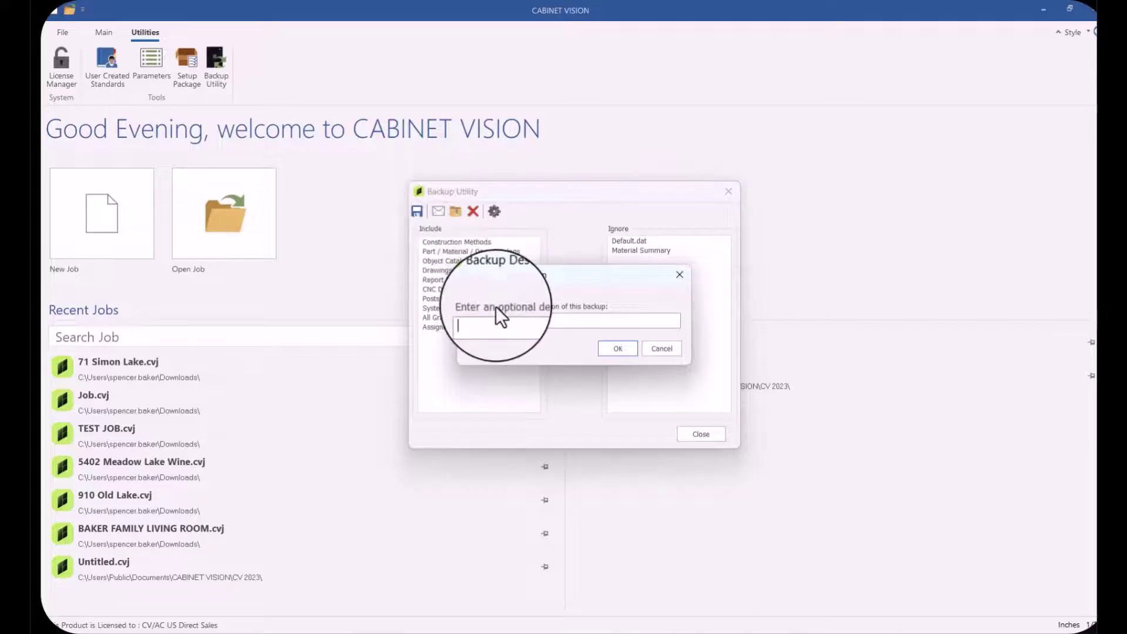
{"action": "type", "text": "TEST"}
{"action": "left_click", "coordinate": [630, 352]}
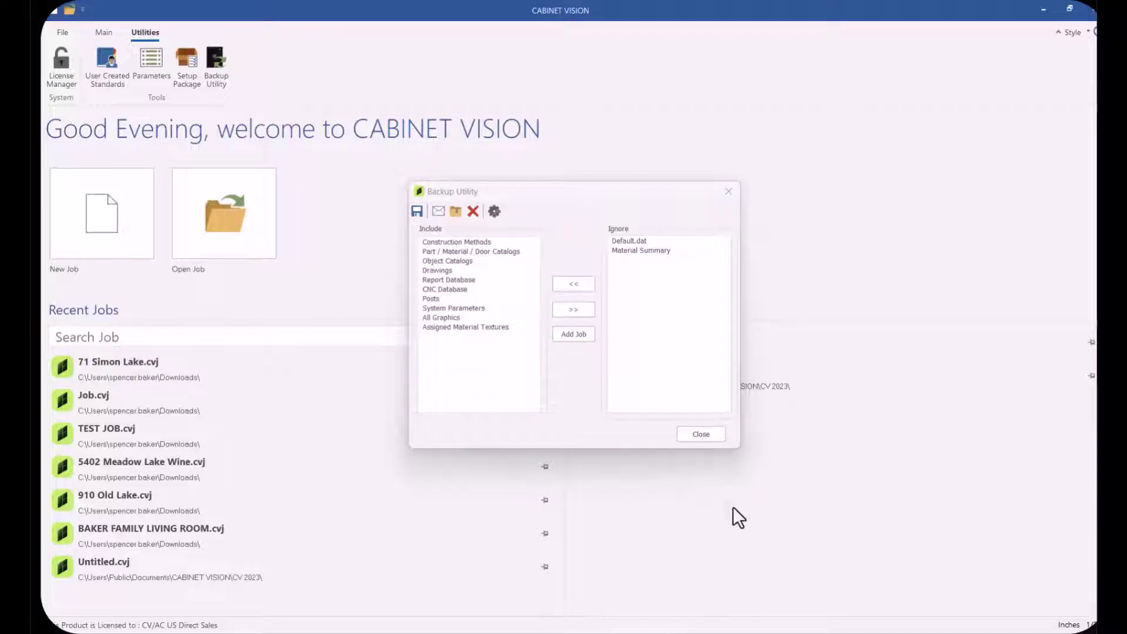
{"action": "left_click", "coordinate": [688, 439]}
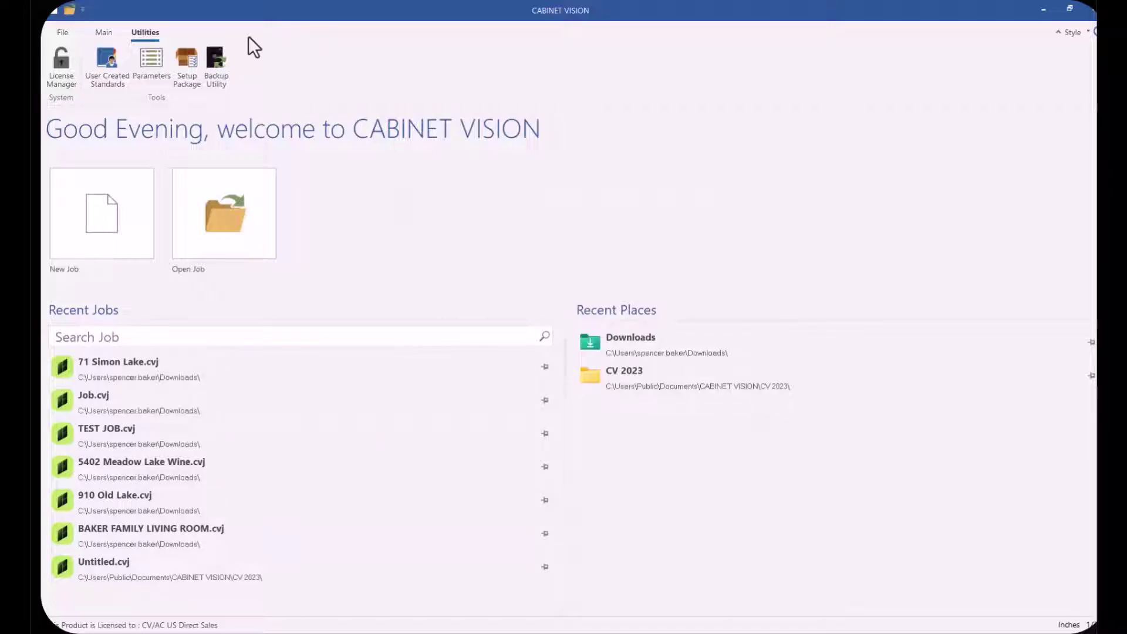
{"action": "left_click", "coordinate": [186, 75]}
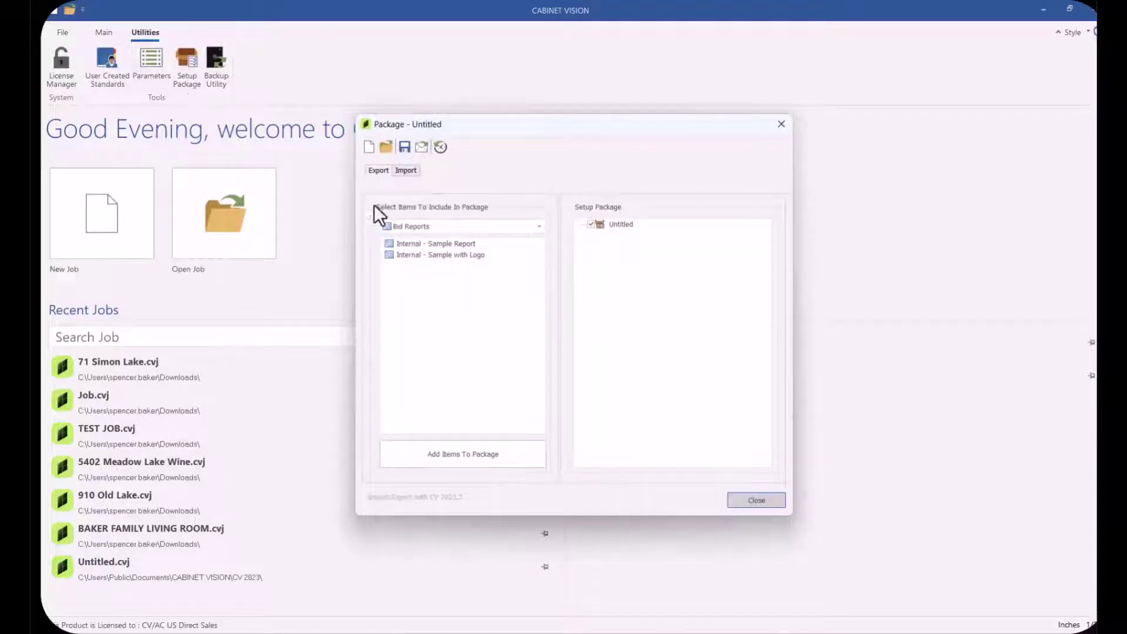
{"action": "left_click", "coordinate": [531, 226]}
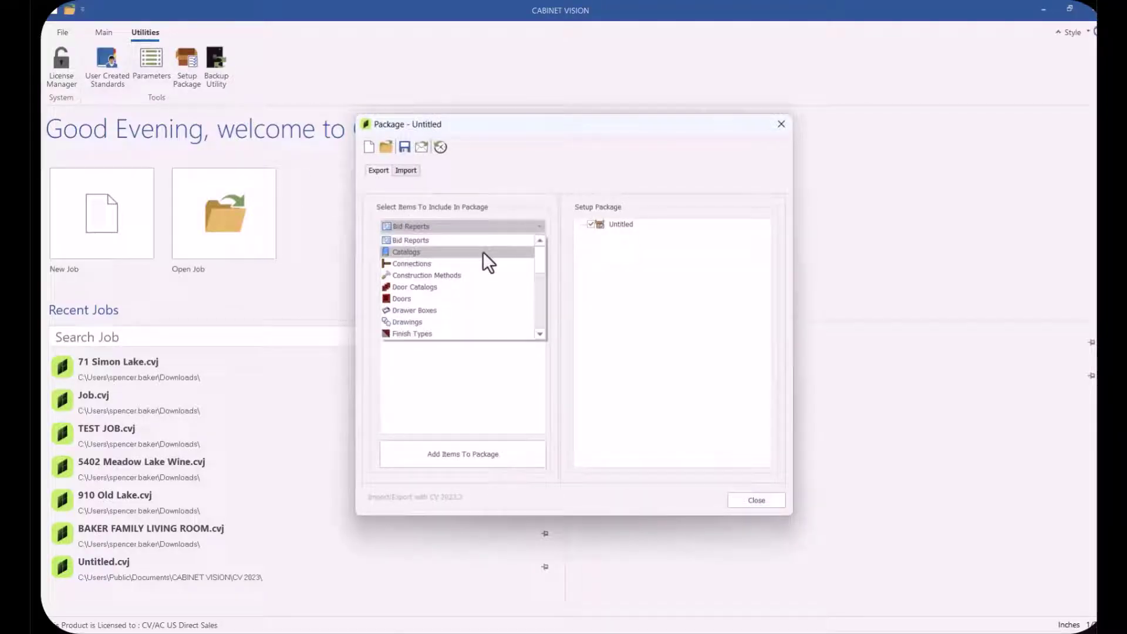
{"action": "left_click", "coordinate": [447, 276]}
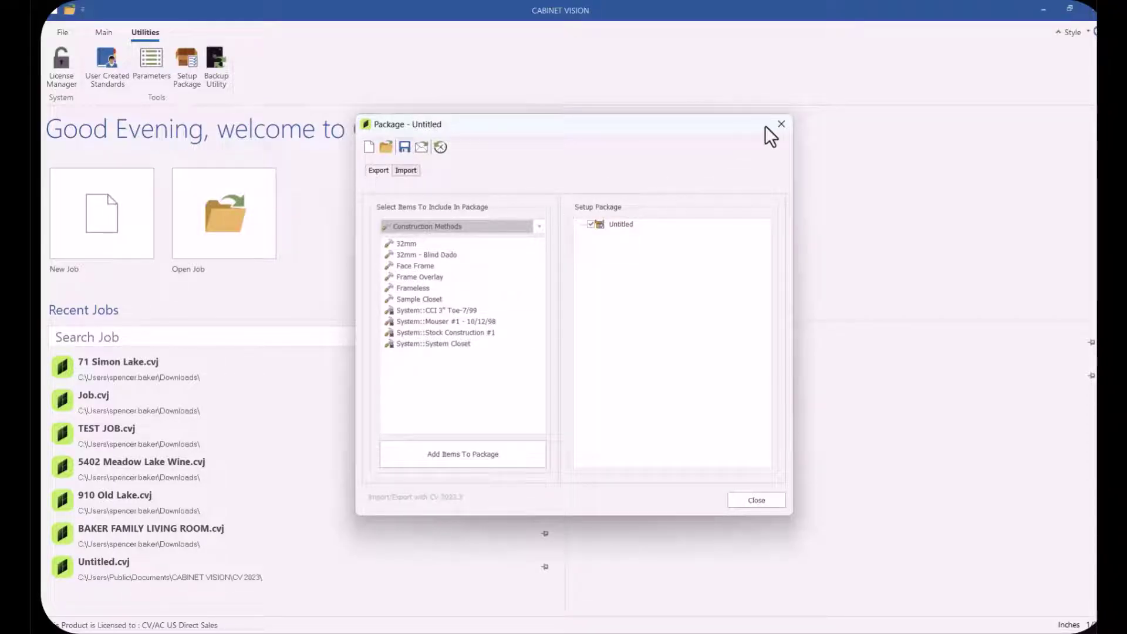
{"action": "left_click", "coordinate": [782, 124]}
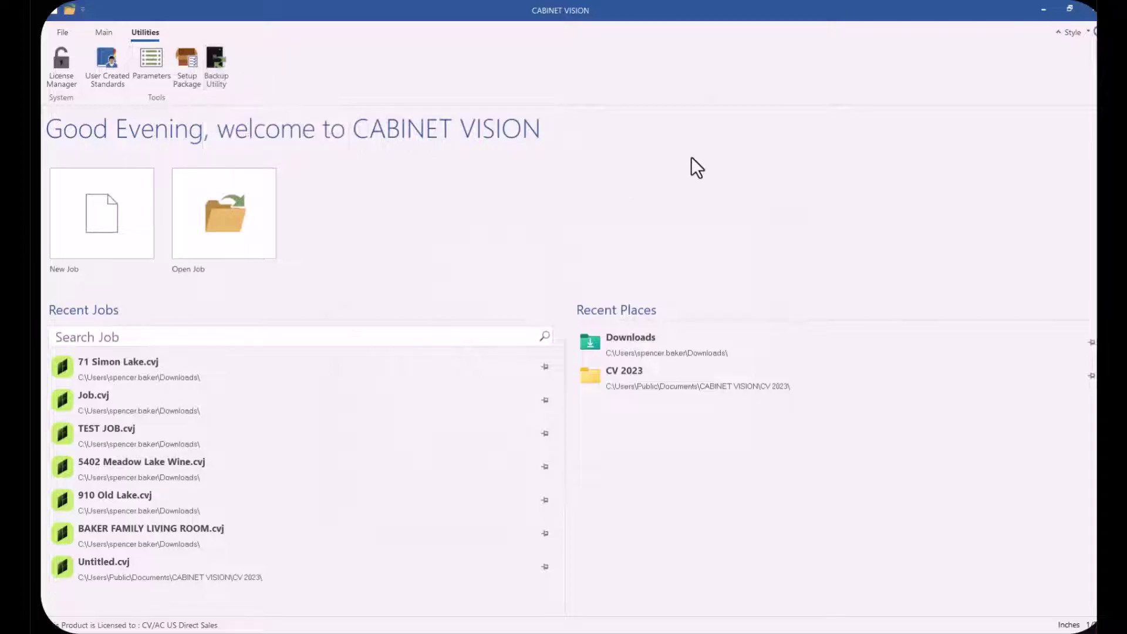
Revoke the standalone license through Server > Revoke License, leaving no licenses installed.
{"action": "left_click", "coordinate": [62, 80]}
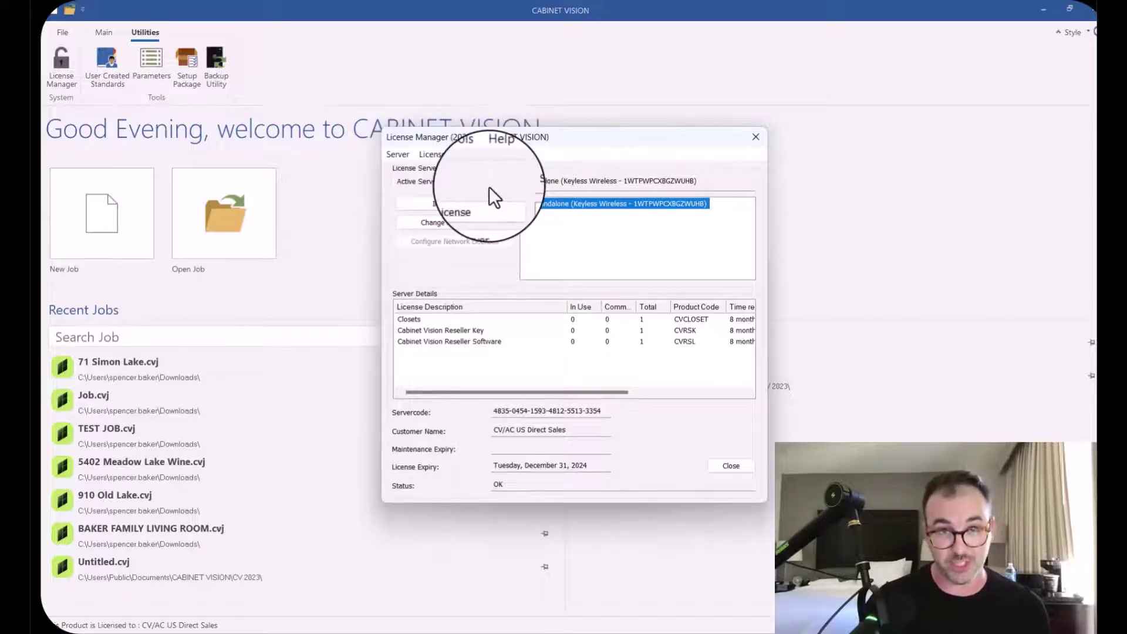
{"action": "left_click", "coordinate": [399, 155]}
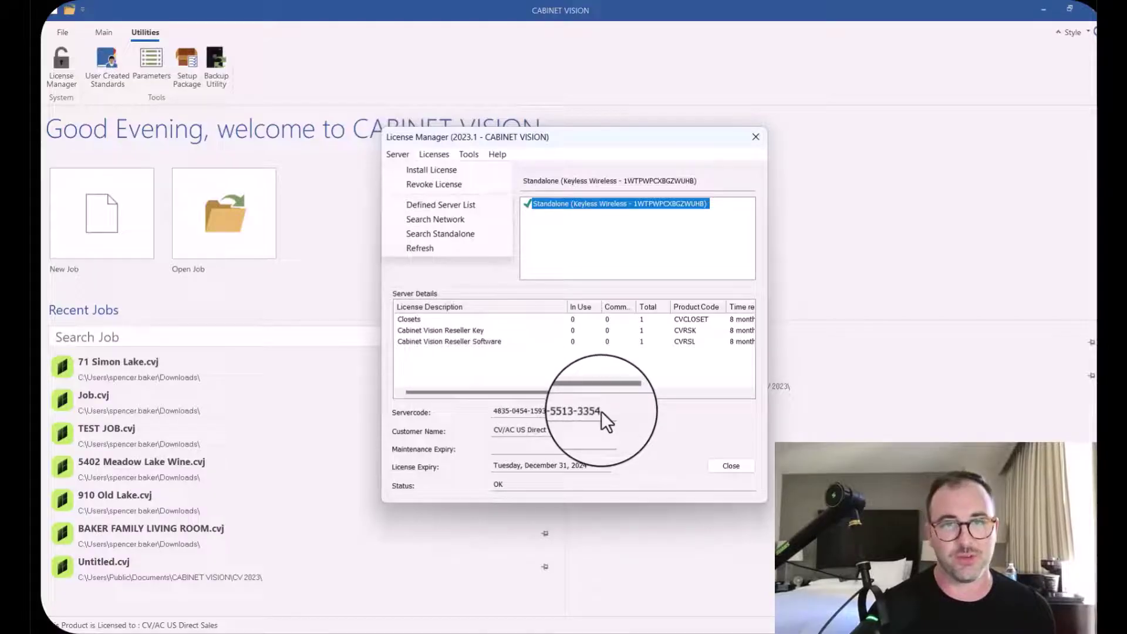
{"action": "left_click", "coordinate": [413, 184]}
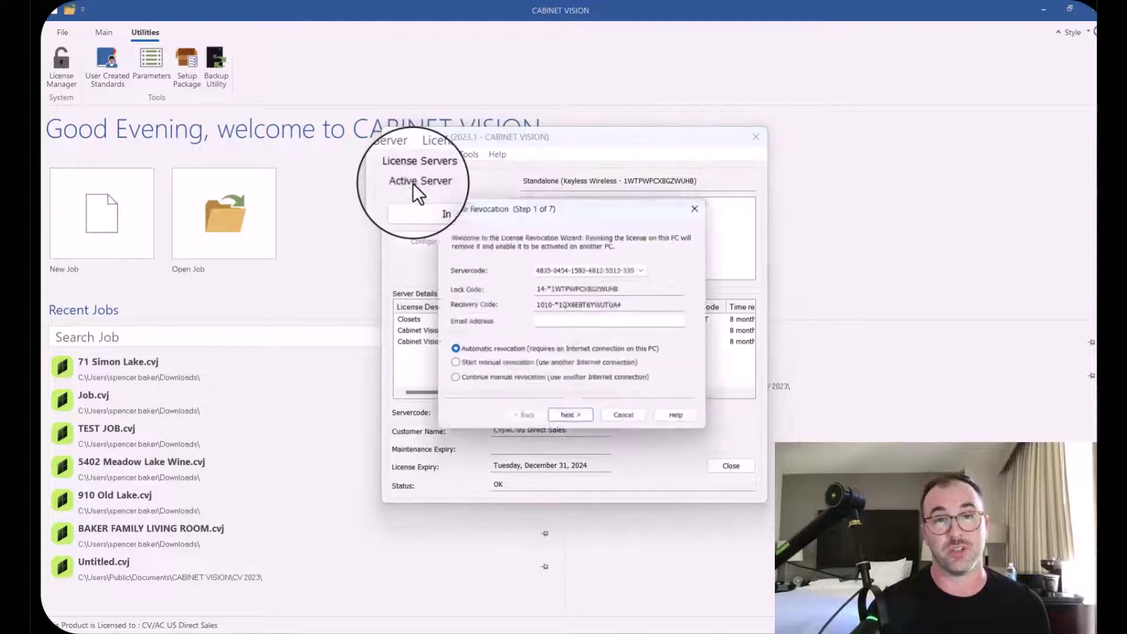
{"action": "left_click", "coordinate": [559, 424]}
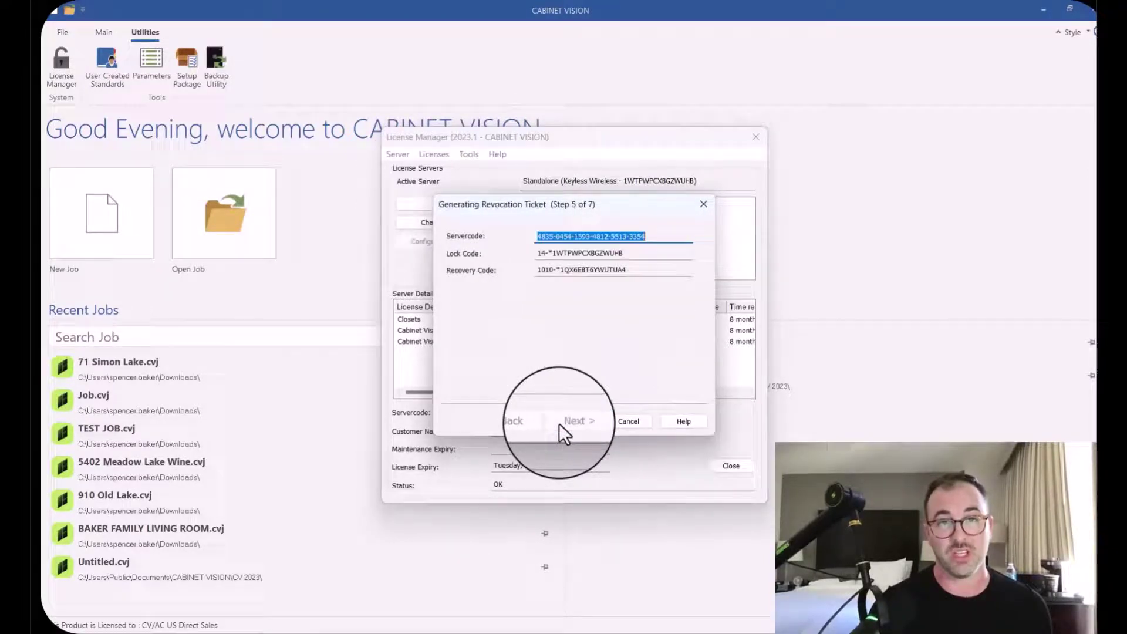
{"action": "left_click", "coordinate": [572, 421]}
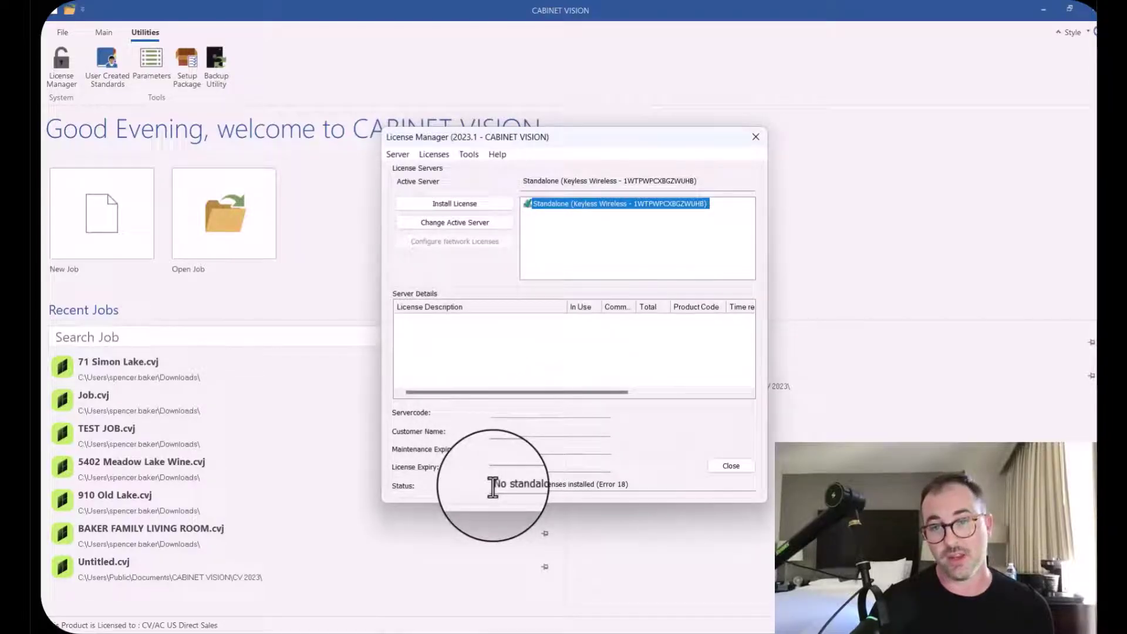
{"action": "left_click_drag", "start_coordinate": [593, 488], "coordinate": [493, 493]}
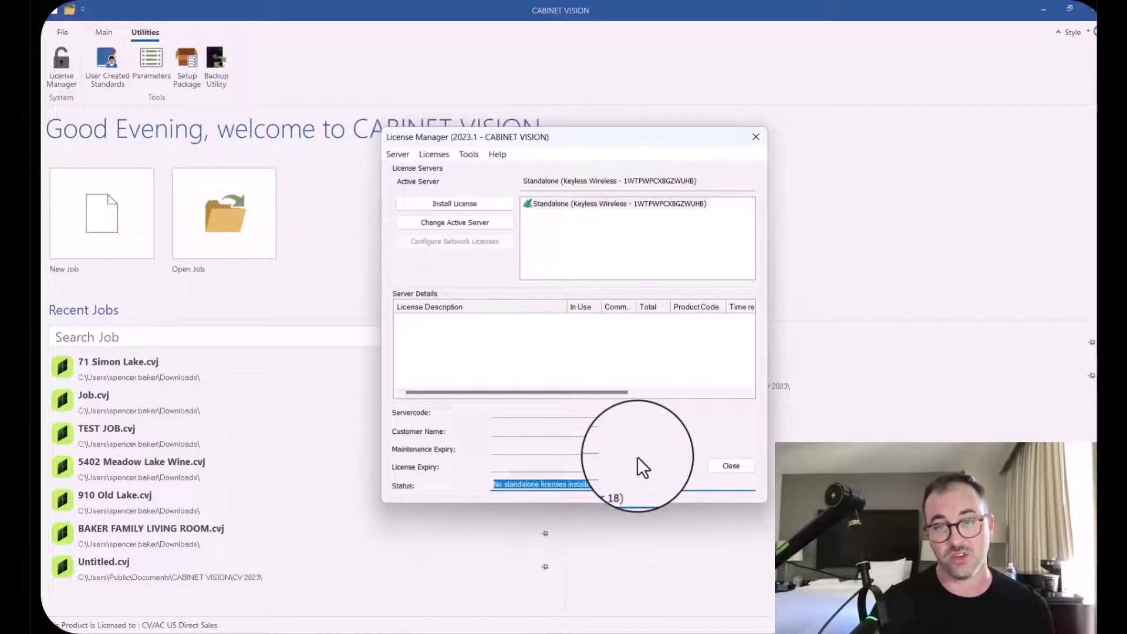
{"action": "left_click", "coordinate": [755, 138]}
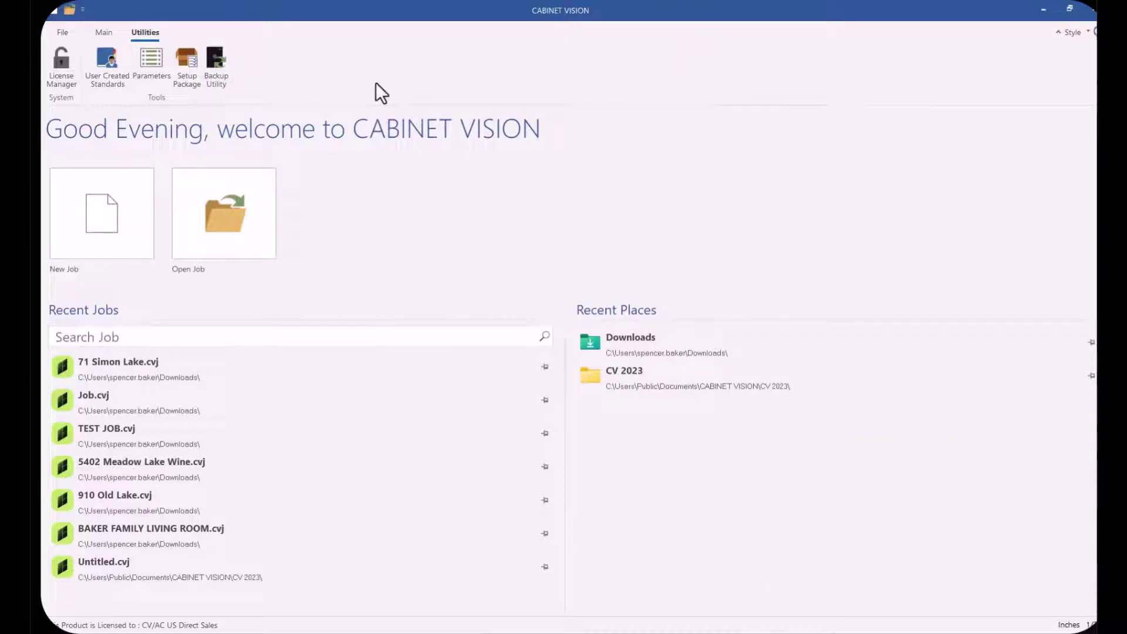
Reopen License Manager and start Install License with Request License file selected.
{"action": "left_click", "coordinate": [69, 70]}
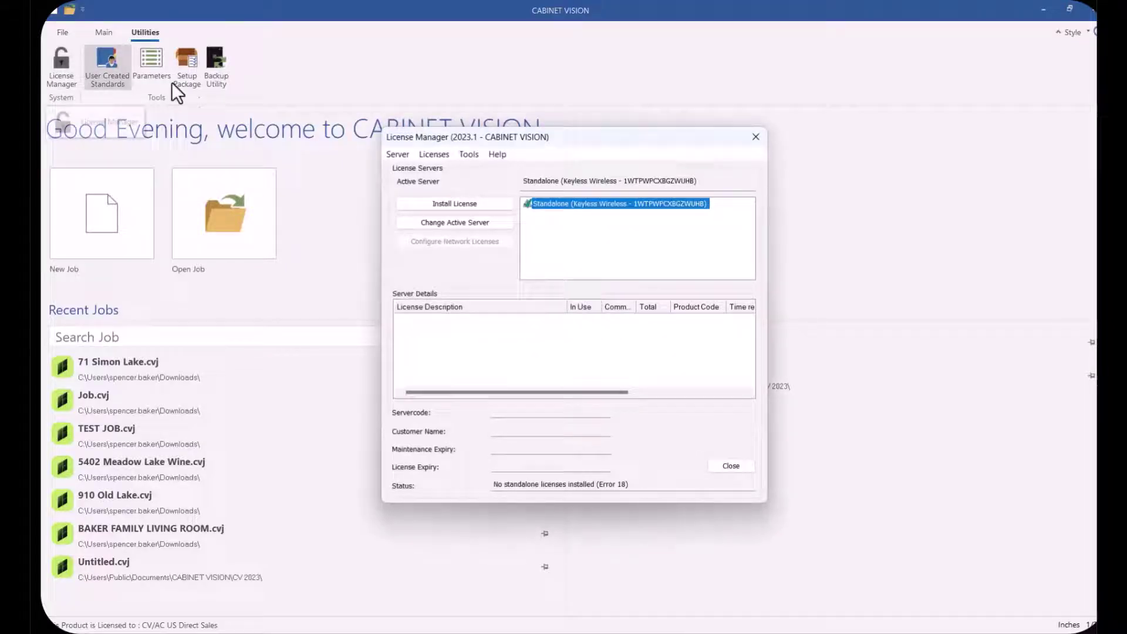
{"action": "left_click", "coordinate": [475, 202]}
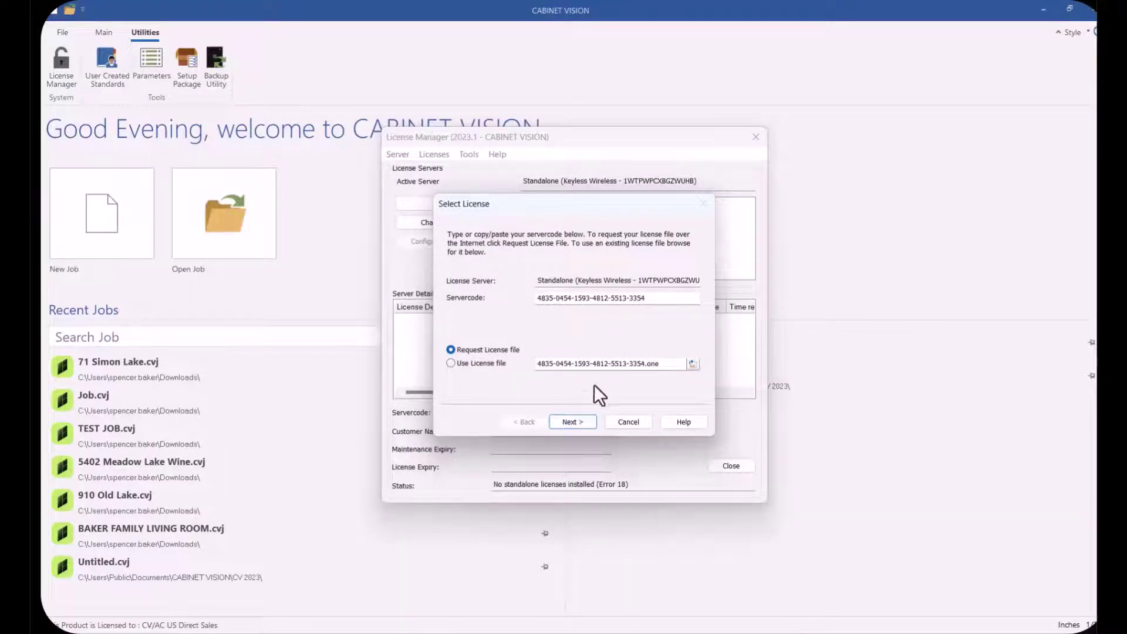
Download the standalone license through the Activate License wizard and confirm its installation.
{"action": "left_click", "coordinate": [569, 418]}
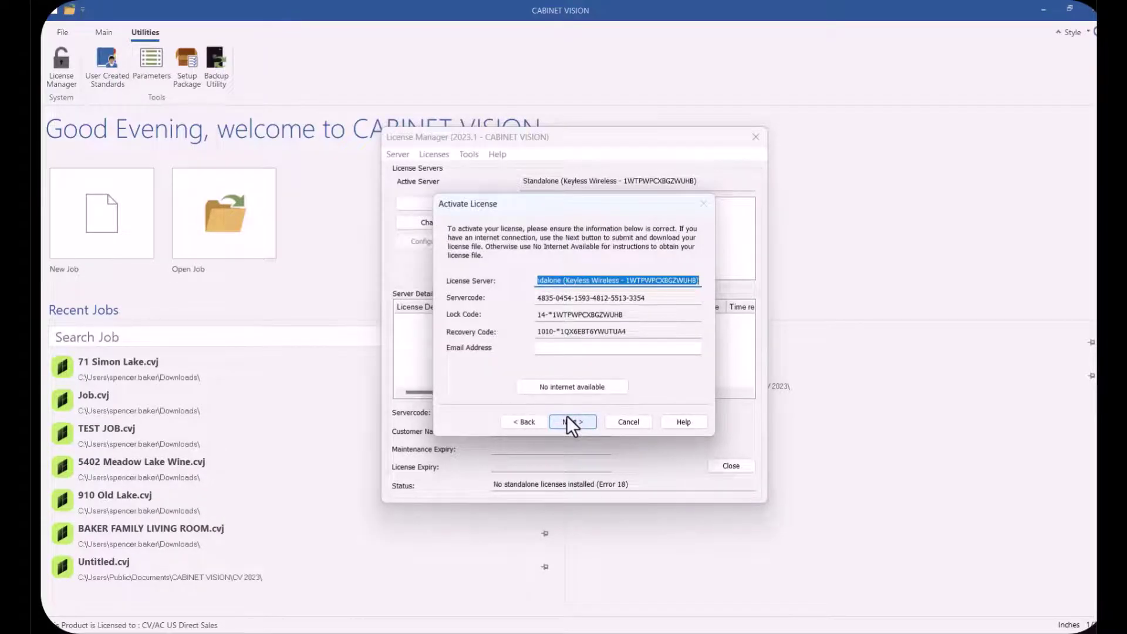
{"action": "left_click", "coordinate": [567, 419]}
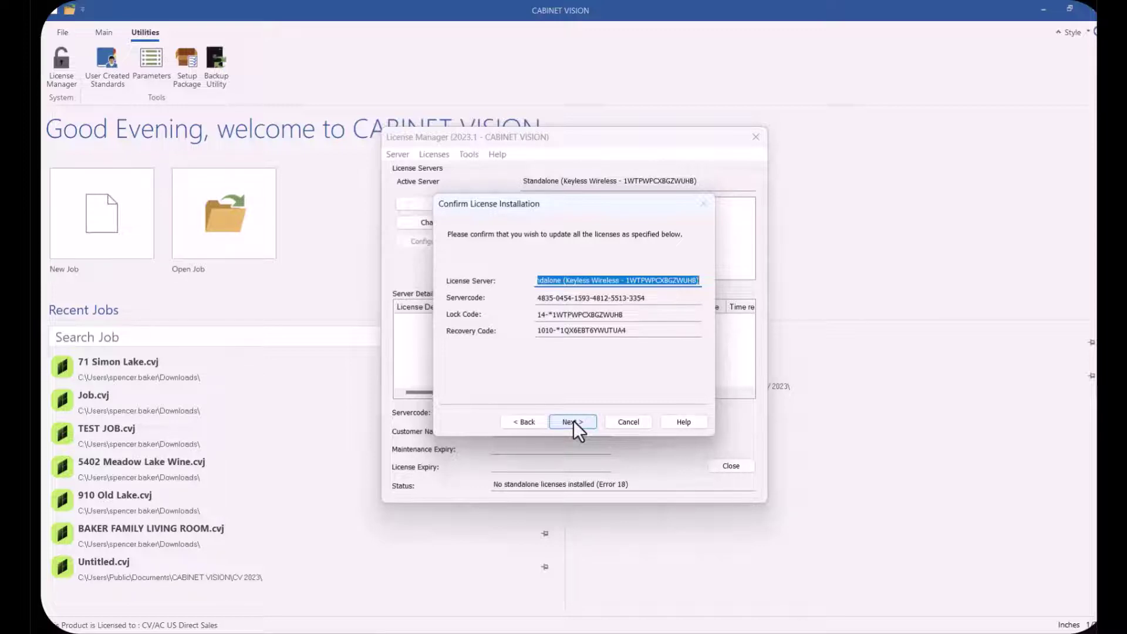
{"action": "left_click", "coordinate": [574, 420]}
{"action": "left_click", "coordinate": [574, 422]}
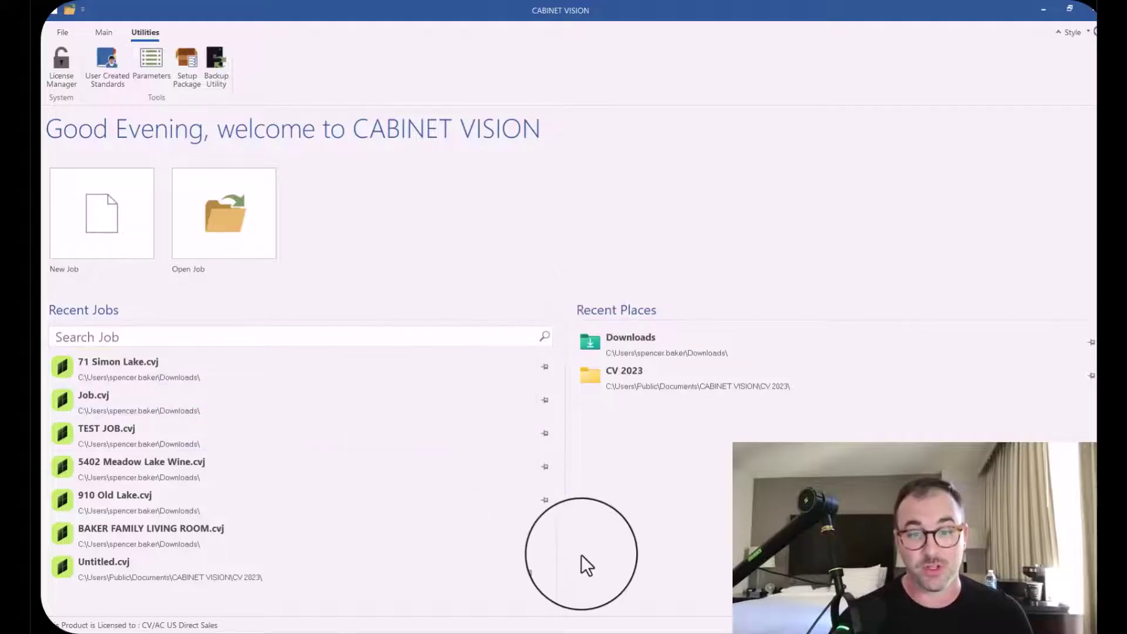
In File Explorer, find the 04 11 24 - 05 35pm backup under CV 2023\Automatic Backups.
{"action": "left_click", "coordinate": [575, 632]}
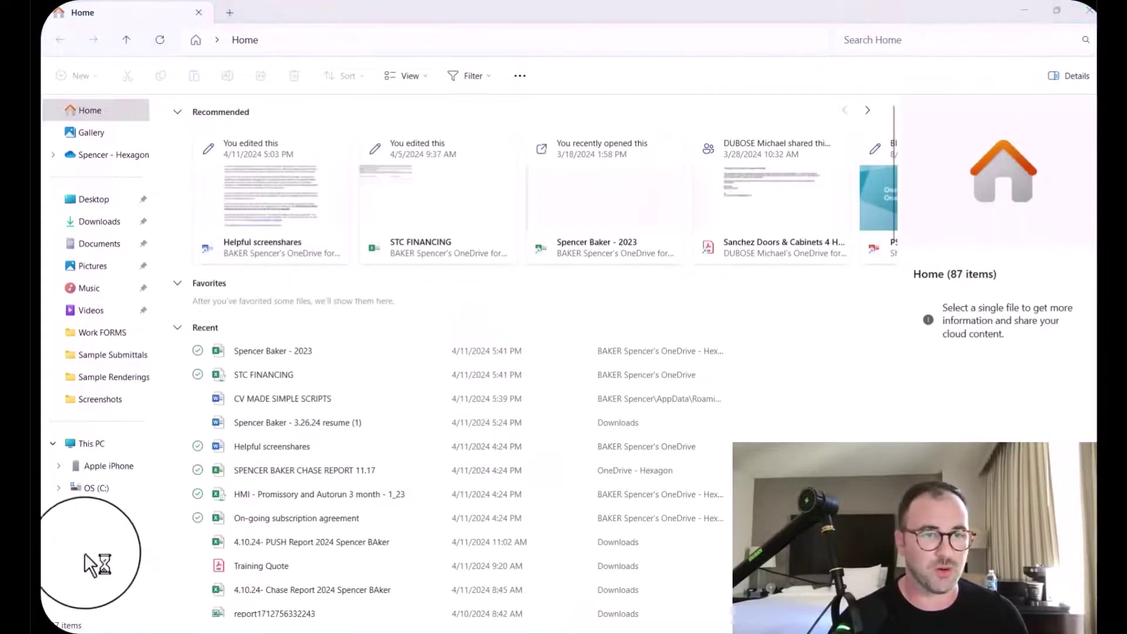
{"action": "left_click", "coordinate": [88, 493]}
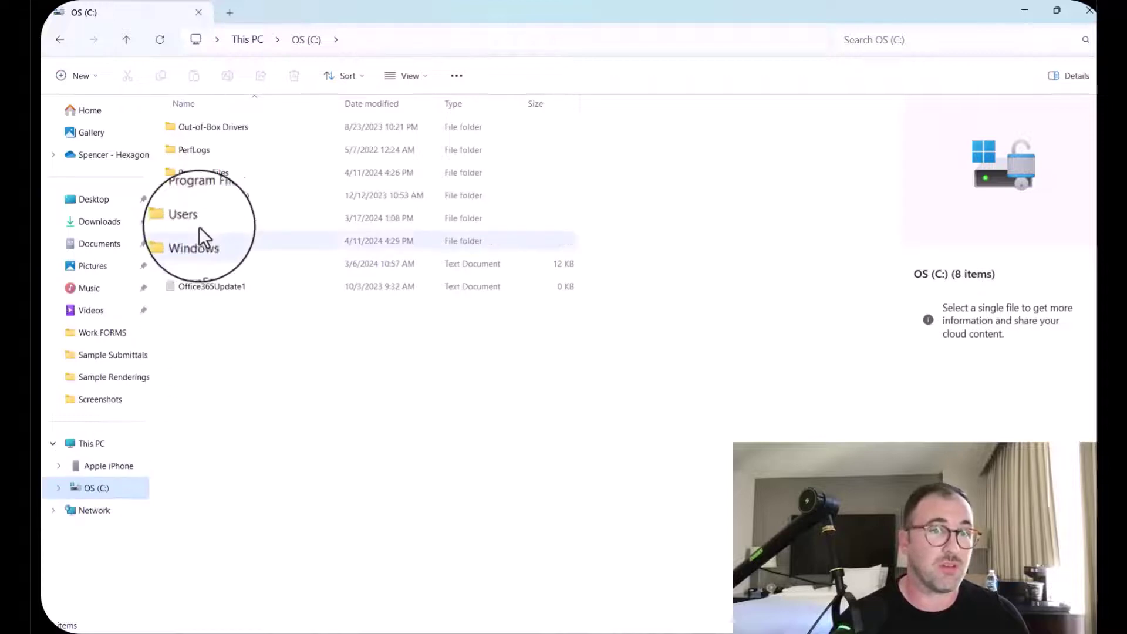
{"action": "left_click", "coordinate": [195, 172]}
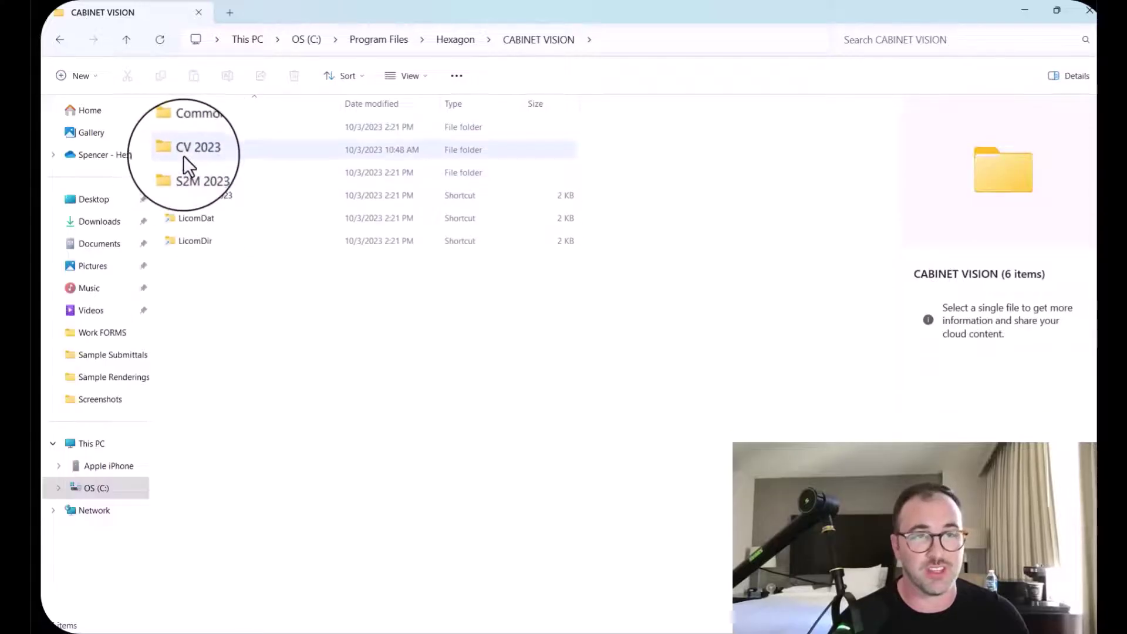
{"action": "left_click", "coordinate": [182, 152]}
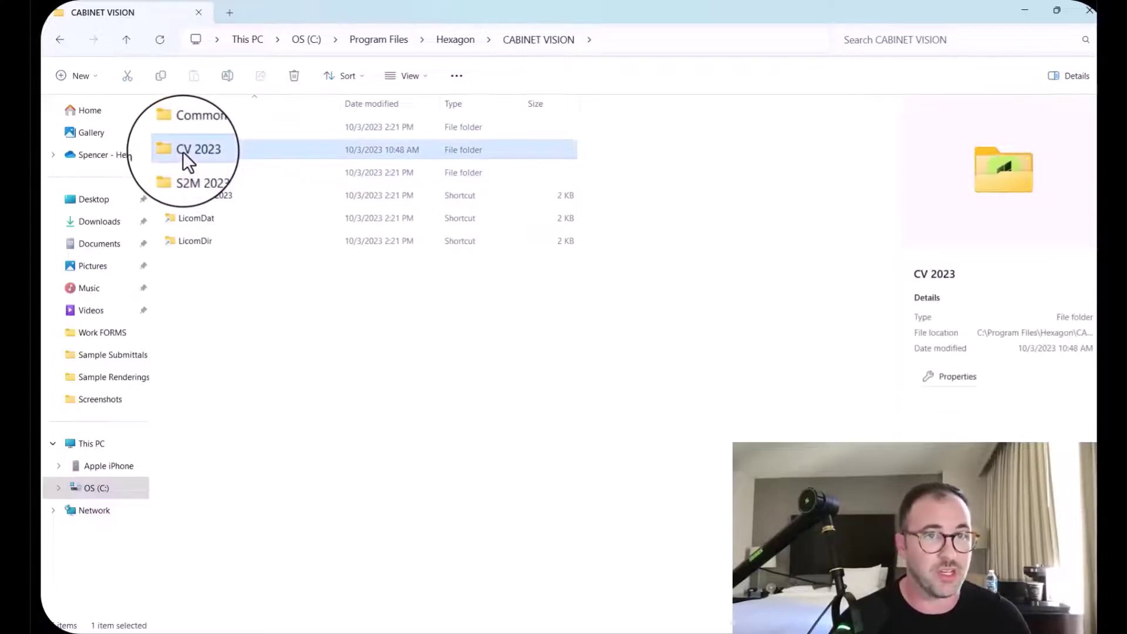
{"action": "double_click", "coordinate": [183, 151]}
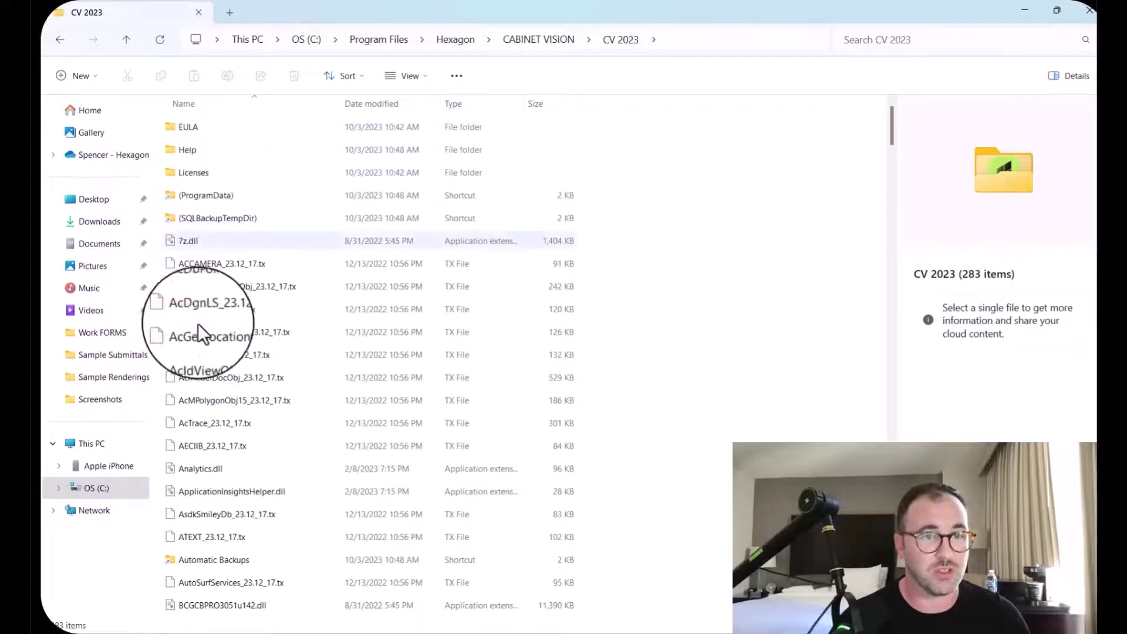
{"action": "double_click", "coordinate": [187, 562]}
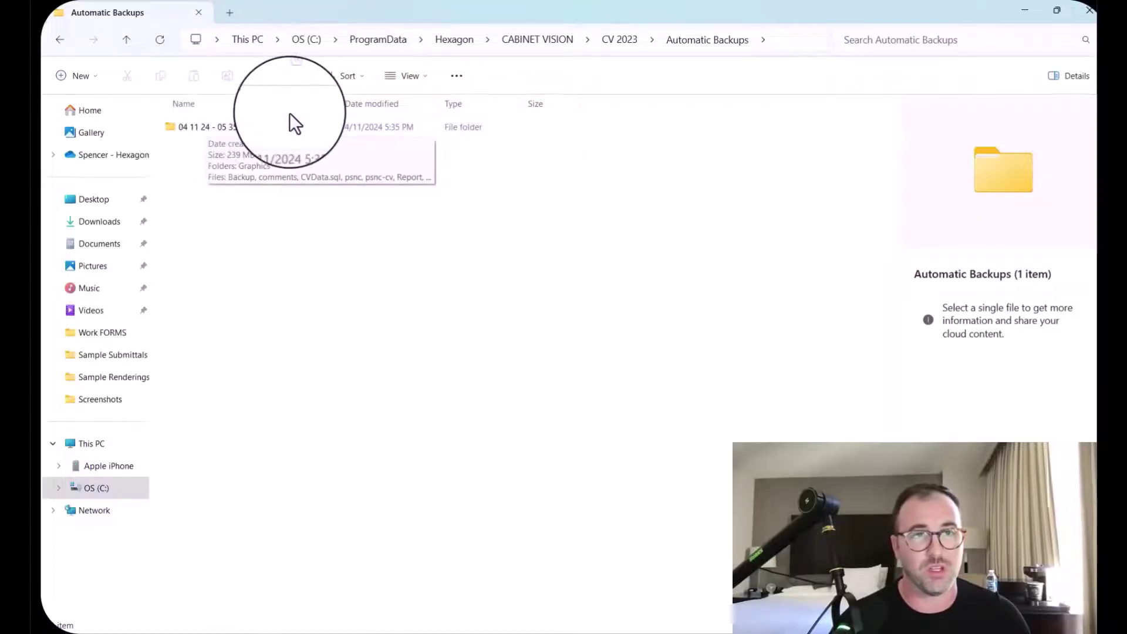
{"action": "left_click", "coordinate": [270, 124]}
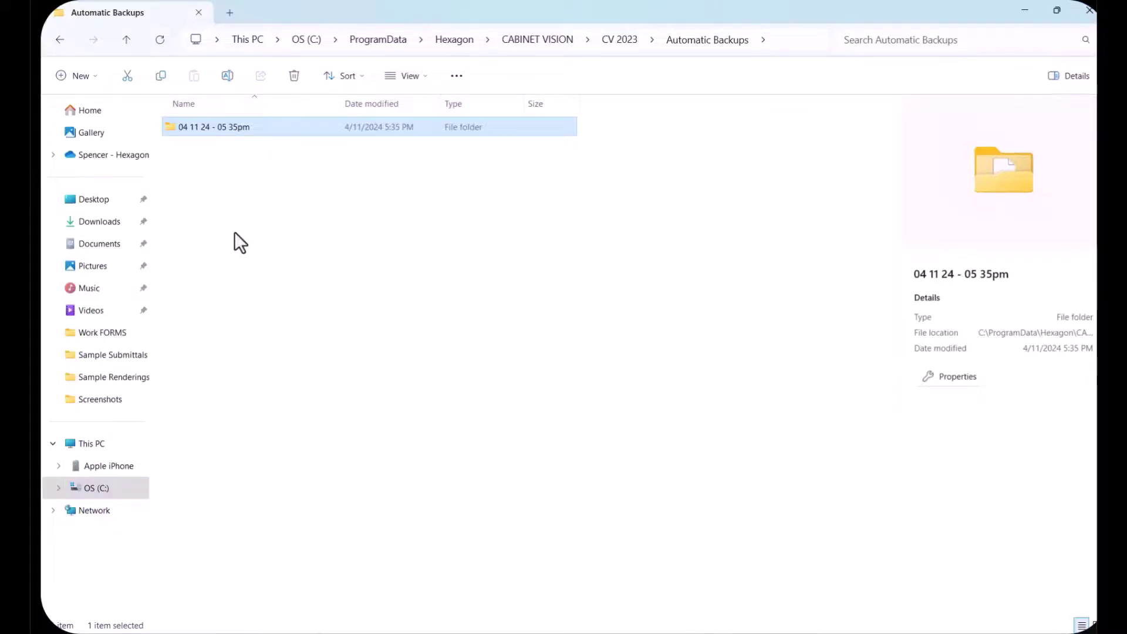
Browse back to C:\Program Files\Hexagon and close Cabinet Vision.
{"action": "key", "text": "alt+Home"}
{"action": "left_click", "coordinate": [94, 487]}
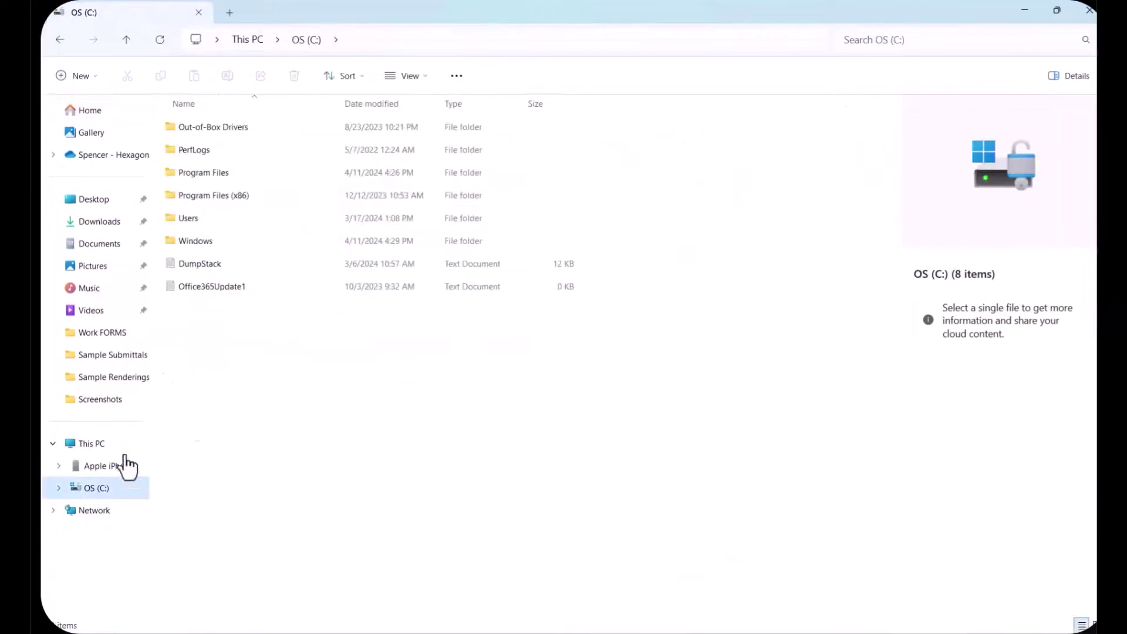
{"action": "double_click", "coordinate": [238, 173]}
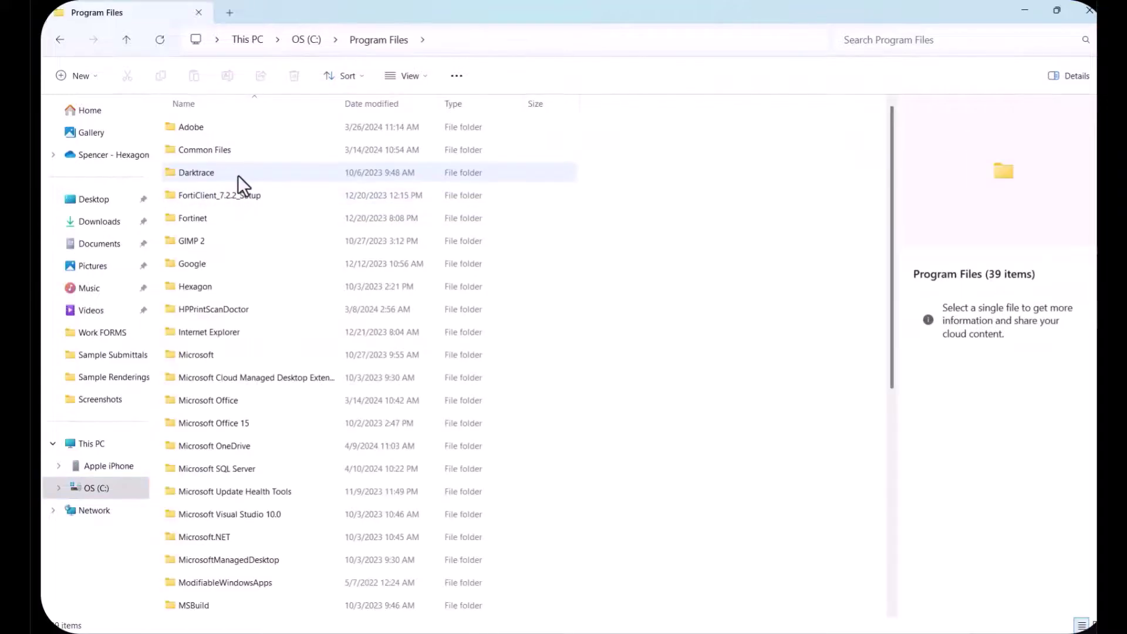
{"action": "double_click", "coordinate": [189, 287]}
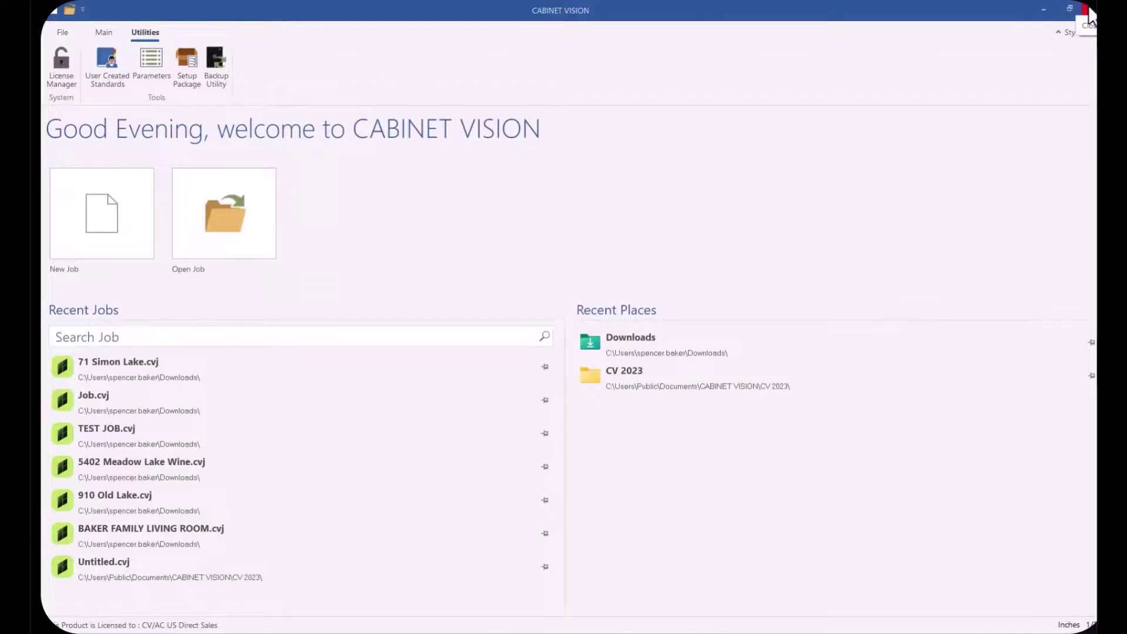
{"action": "left_click", "coordinate": [1085, 13]}
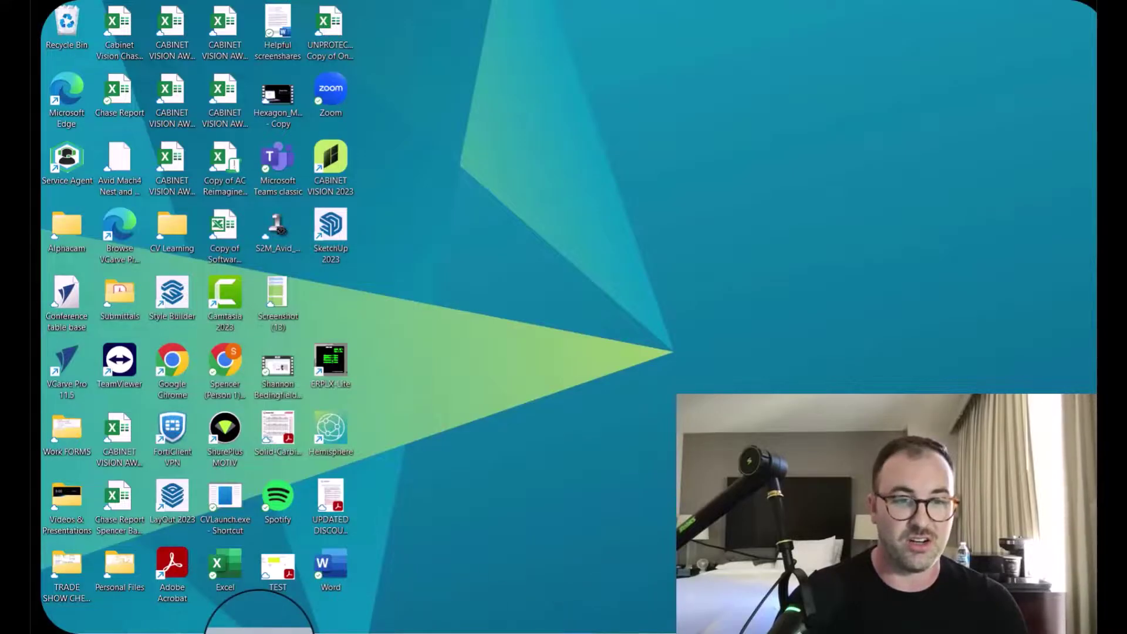
Restore the 04 11 24 - 05 35pm backup with Restore CV 2023 Settings, excluding Graphics.
{"action": "left_click", "coordinate": [257, 631]}
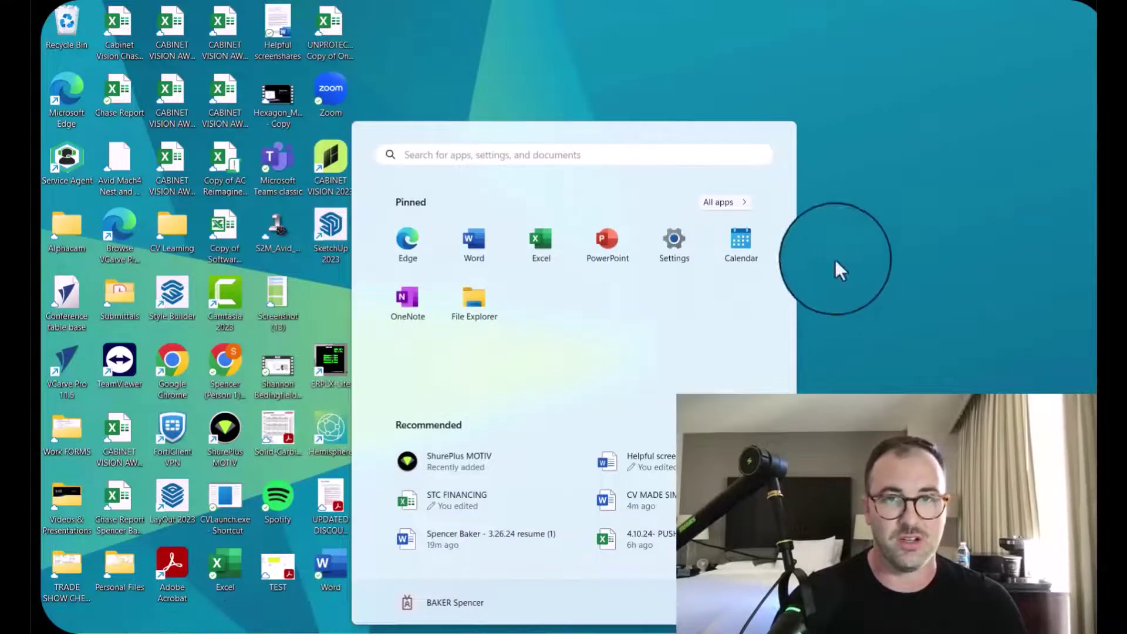
{"action": "left_click", "coordinate": [723, 202]}
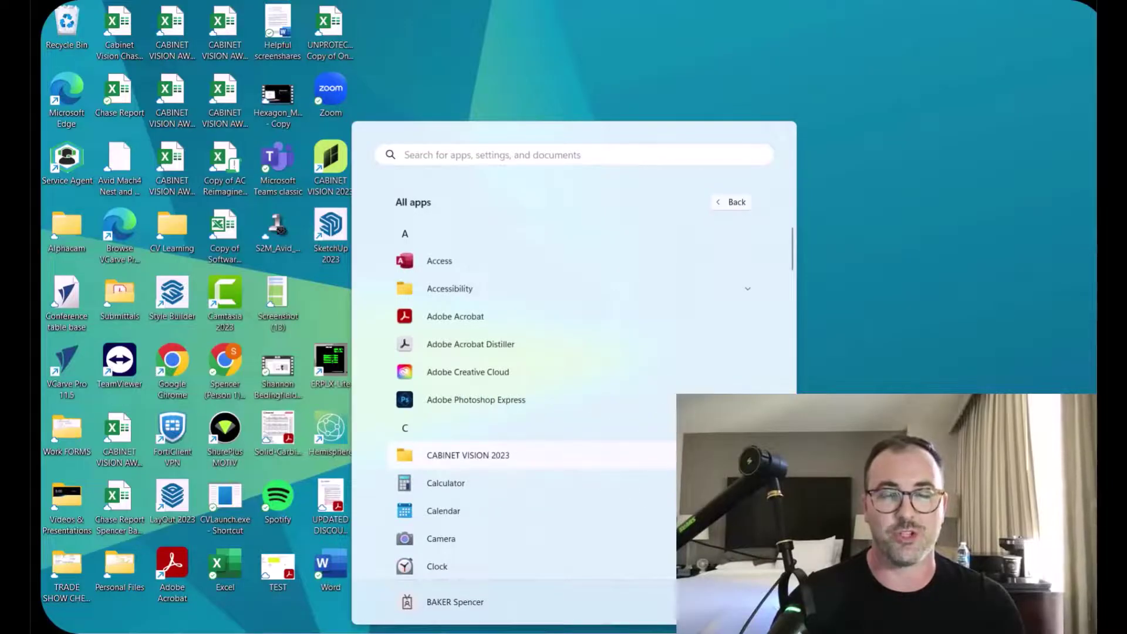
{"action": "left_click", "coordinate": [716, 455]}
{"action": "scroll", "coordinate": [610, 485], "scroll_direction": "down", "scroll_amount": 2}
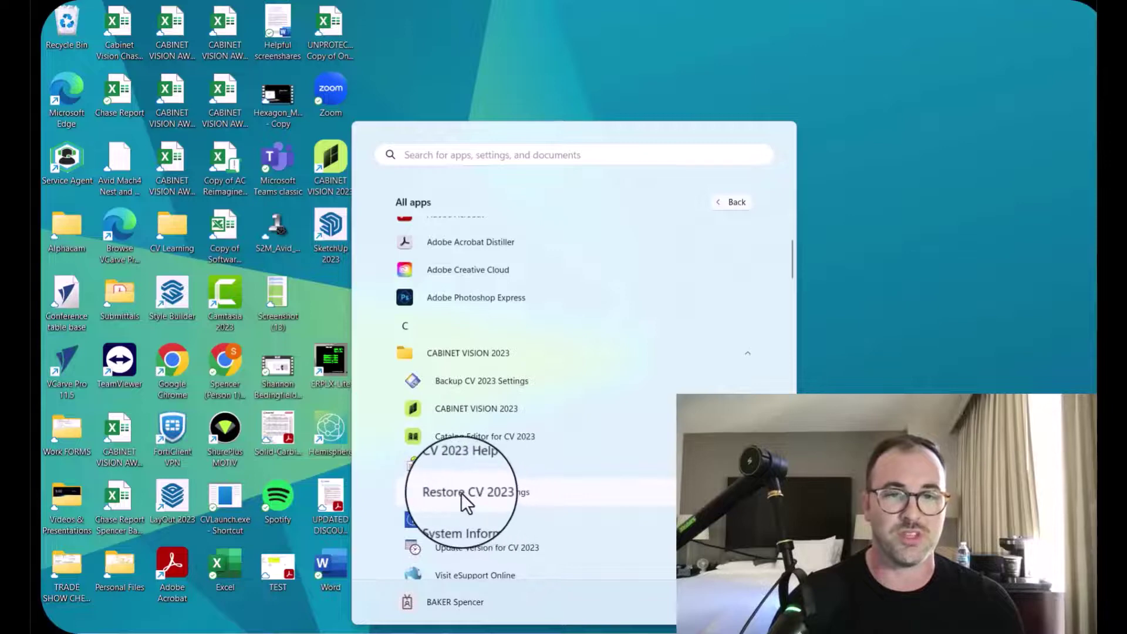
{"action": "left_click", "coordinate": [461, 493]}
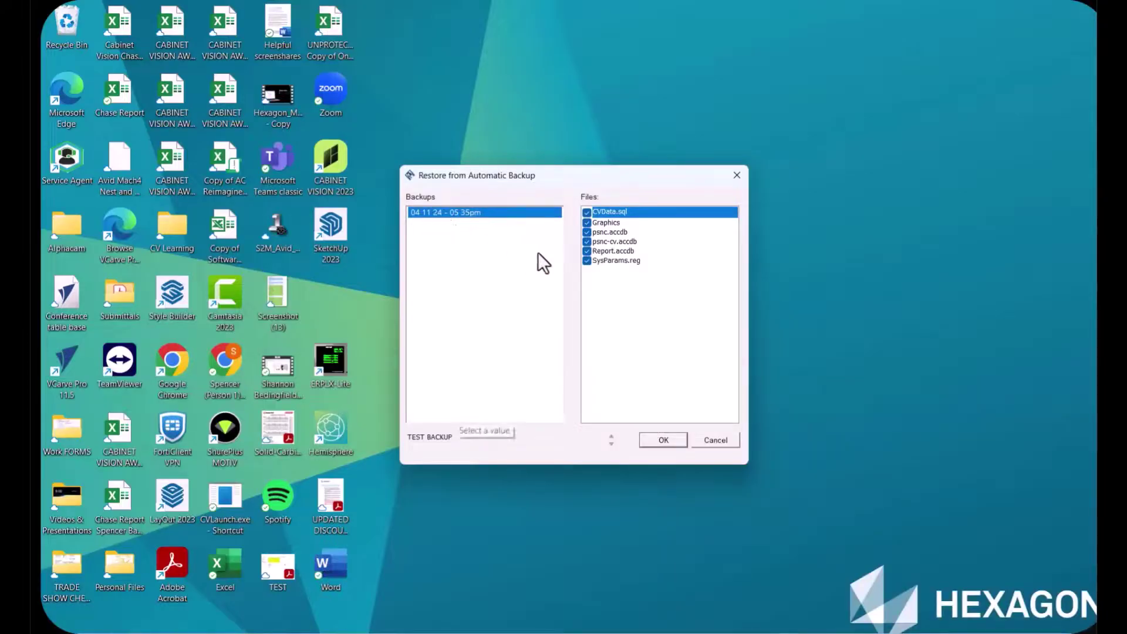
{"action": "left_click", "coordinate": [587, 224]}
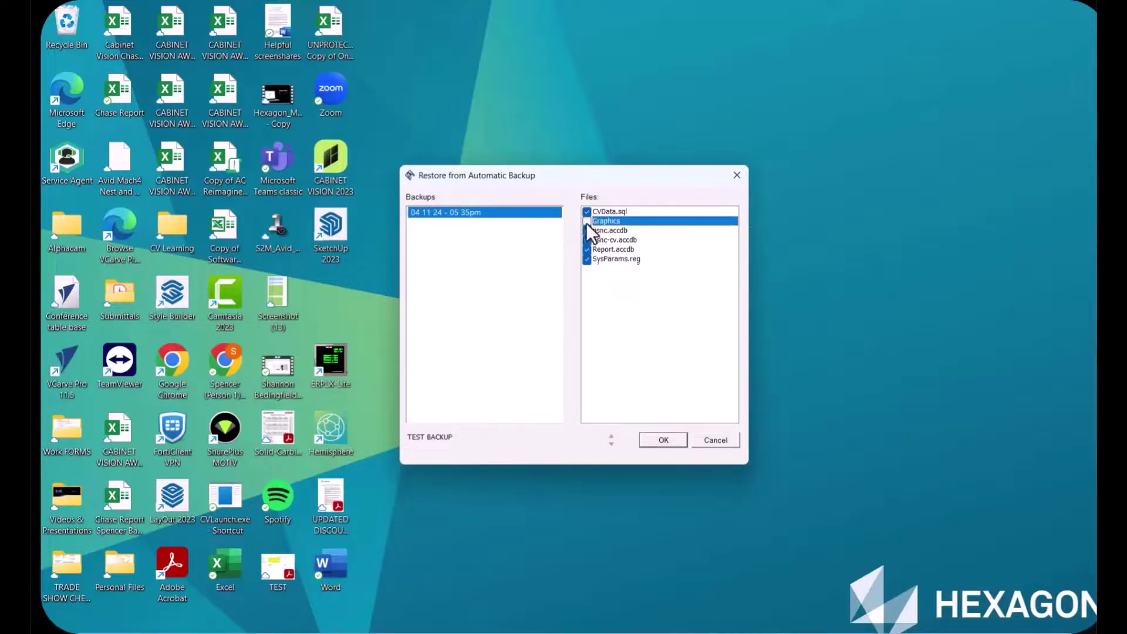
{"action": "left_click", "coordinate": [648, 447]}
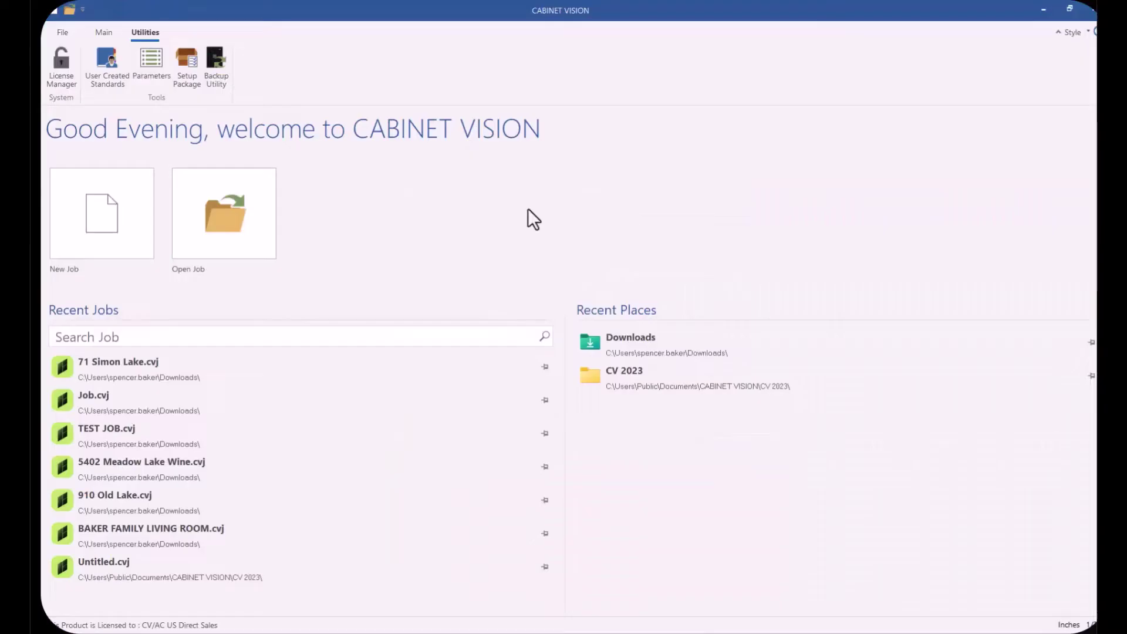
Show About CV from the help menu, with version details and a 264-day license expiry.
{"action": "left_click", "coordinate": [1095, 31]}
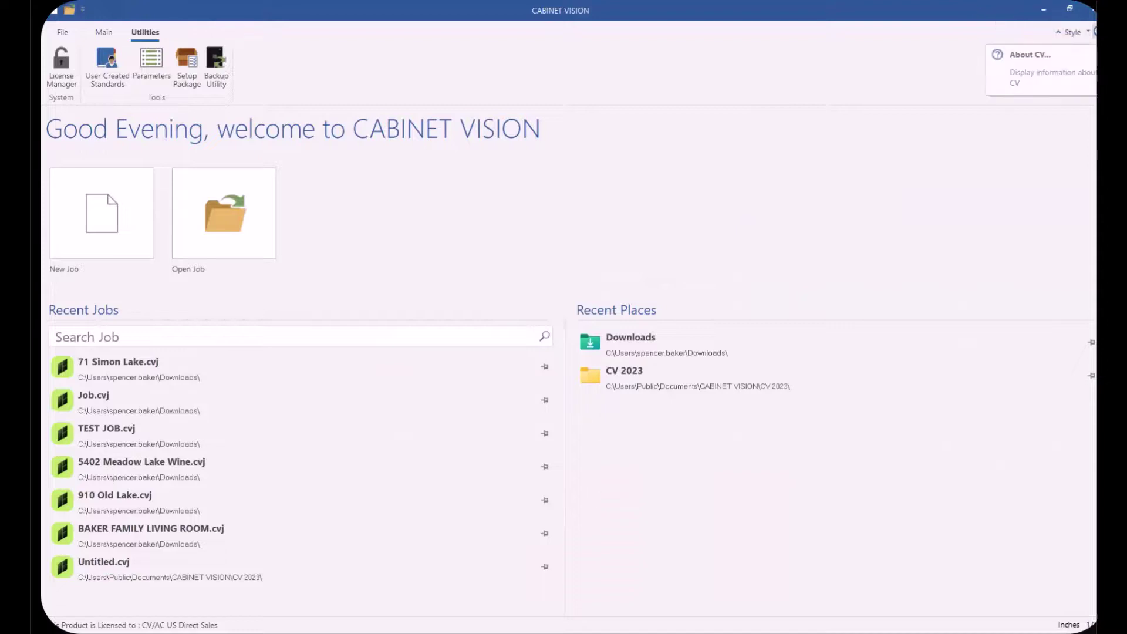
{"action": "left_click", "coordinate": [1030, 54]}
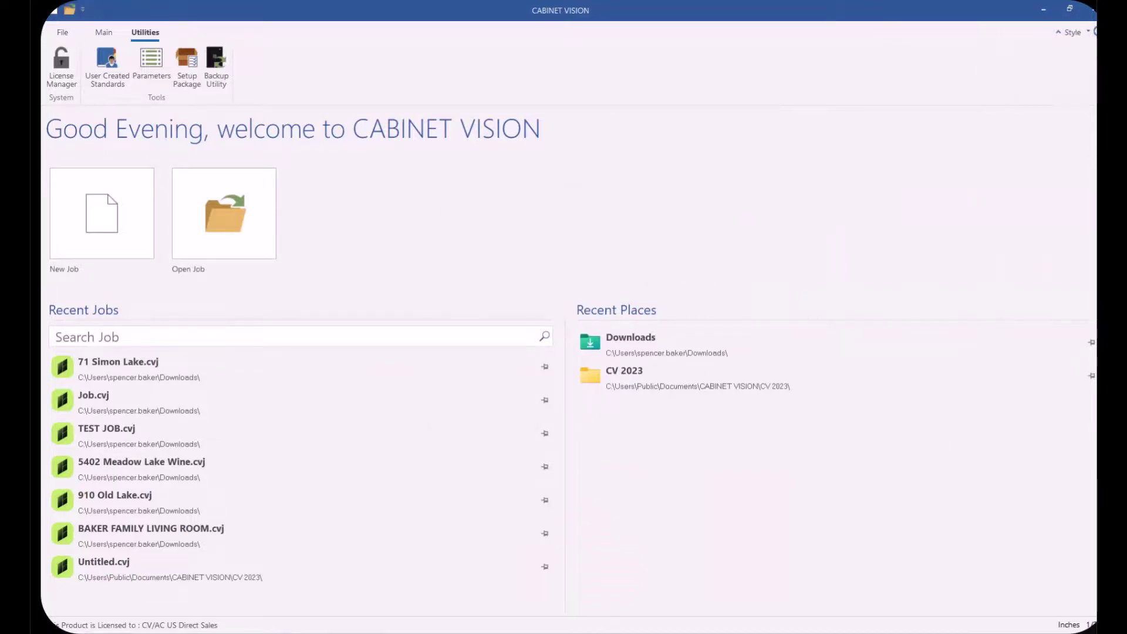